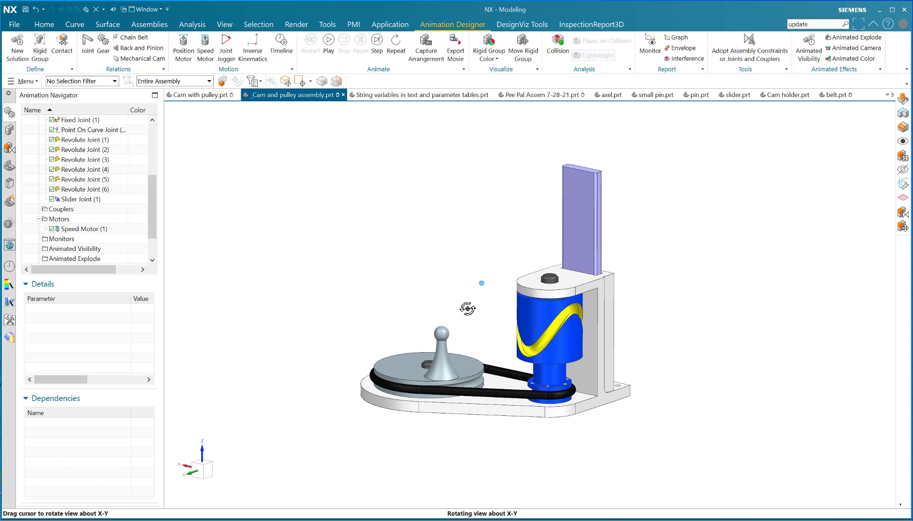
Step: Zoom in and orbit the cam and pulley assembly to see the cam holder's back
scroll(473, 304, "up", 2)
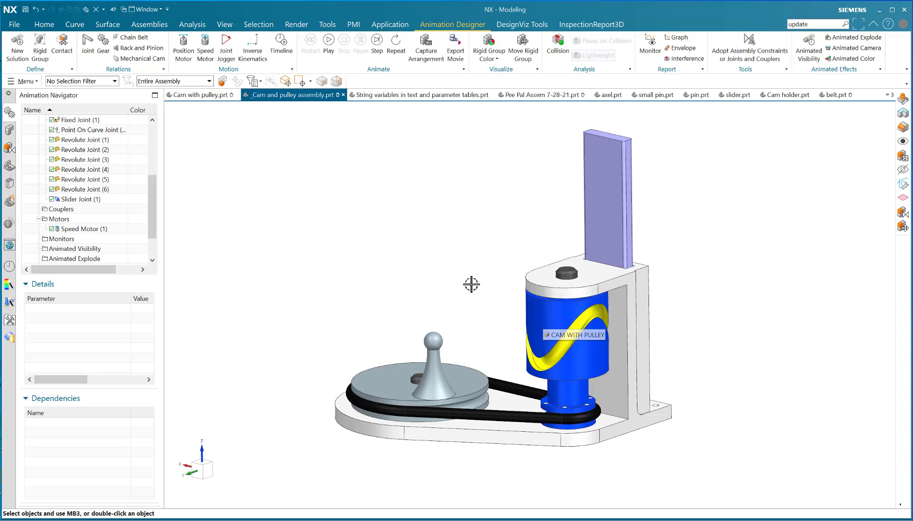
middle_click_drag(444, 233, 481, 312)
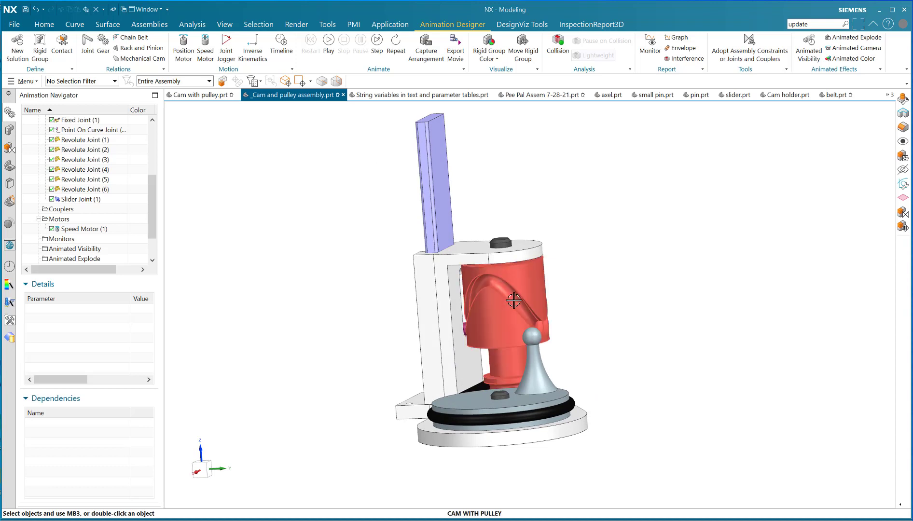
middle_click_drag(587, 264, 625, 262)
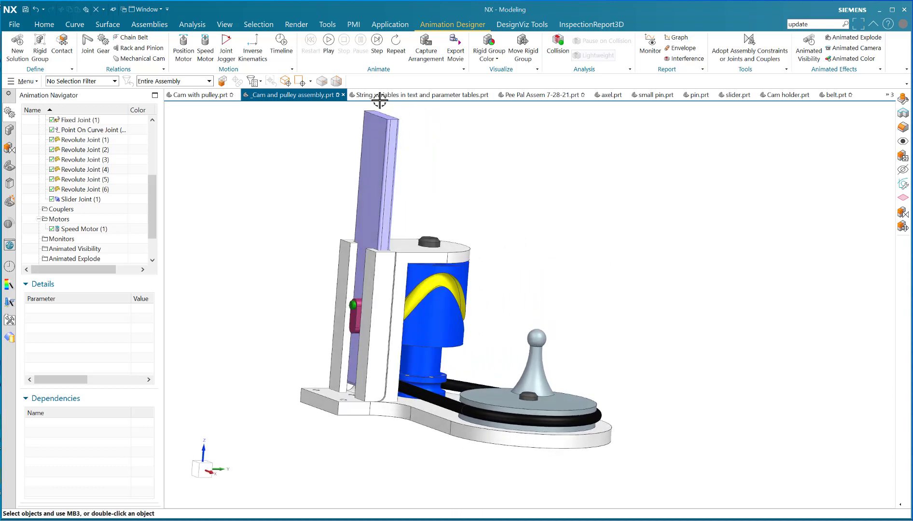
Step: Start the animation and orbit to a front-on view while the cam turns
left_click(330, 52)
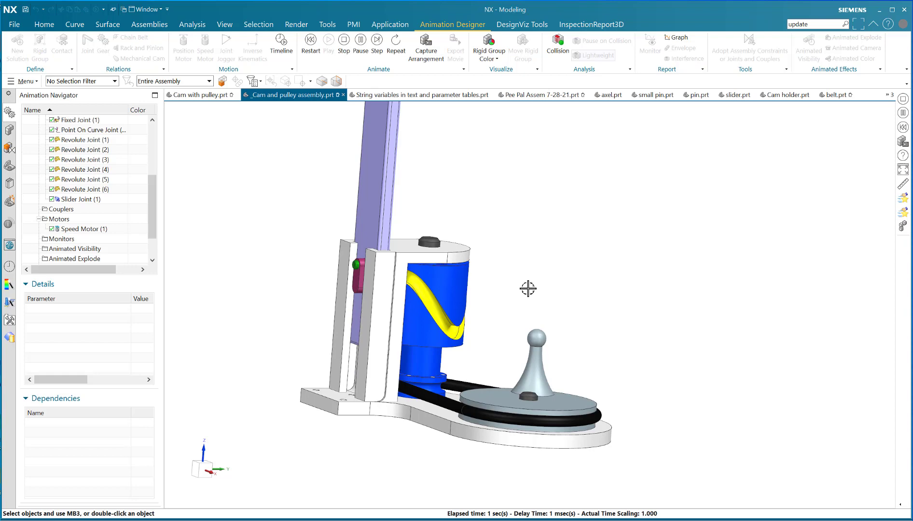
middle_click_drag(530, 287, 574, 284)
middle_click_drag(588, 253, 505, 300)
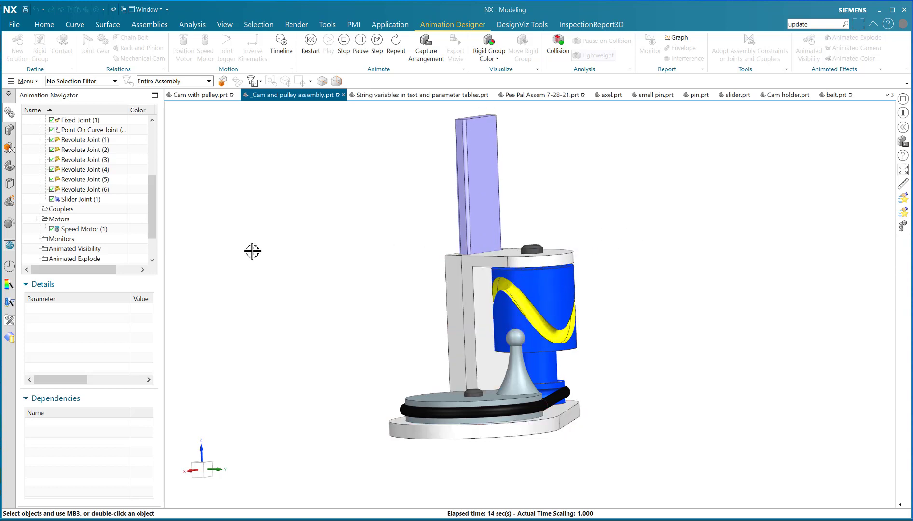
Step: Pause the animation and select the cam holder part
left_click(361, 41)
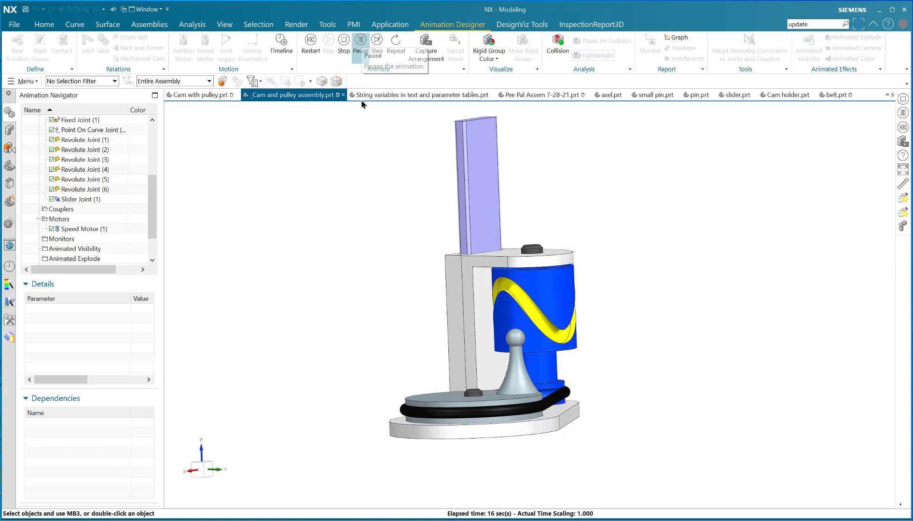
left_click(452, 287)
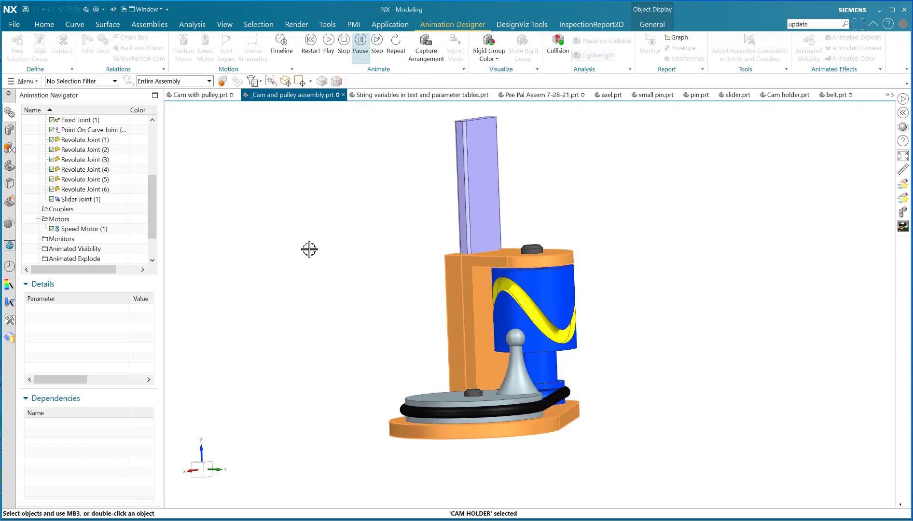
scroll(311, 233, "up", 3)
key("Escape")
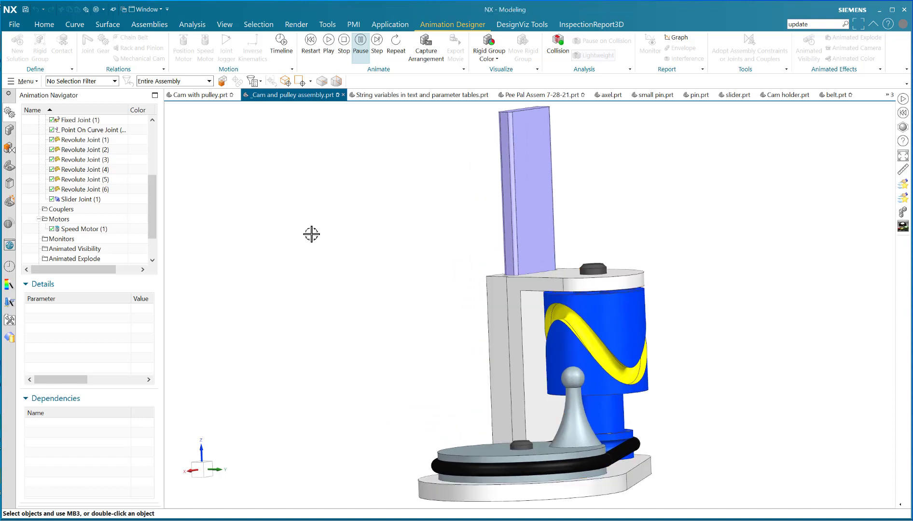
left_click(485, 309)
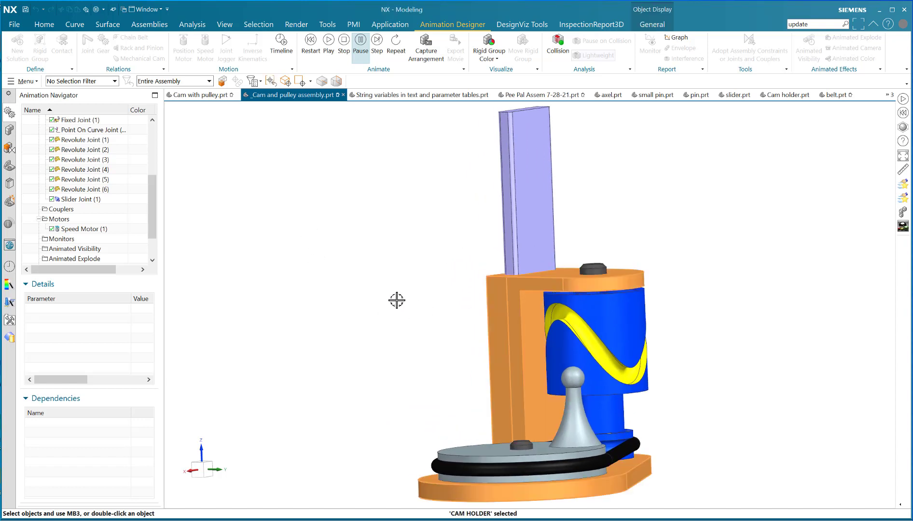
right_click(397, 301)
left_click(349, 198)
Step: Rotate and zoom the view, stop the animation, and hide the cam holder with Ctrl+B
right_click(339, 248)
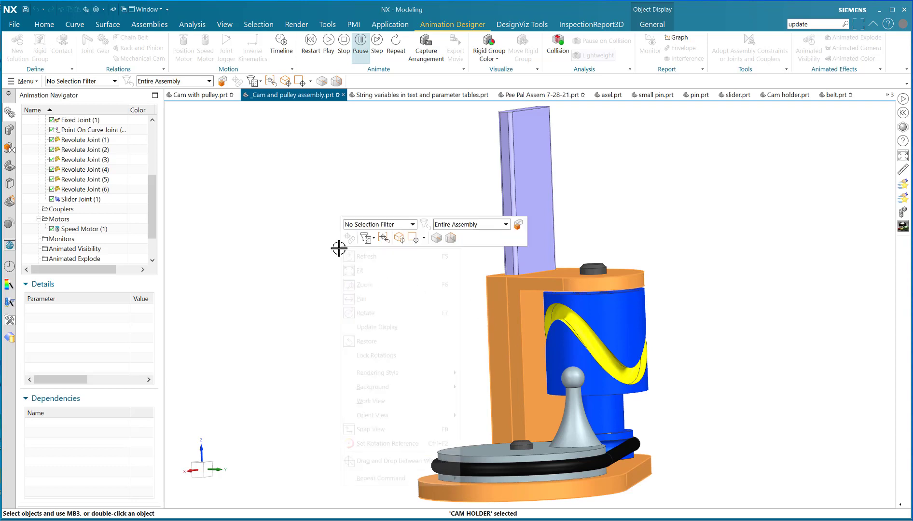
left_click(302, 247)
middle_click_drag(302, 246, 332, 230)
scroll(331, 218, "down", 3)
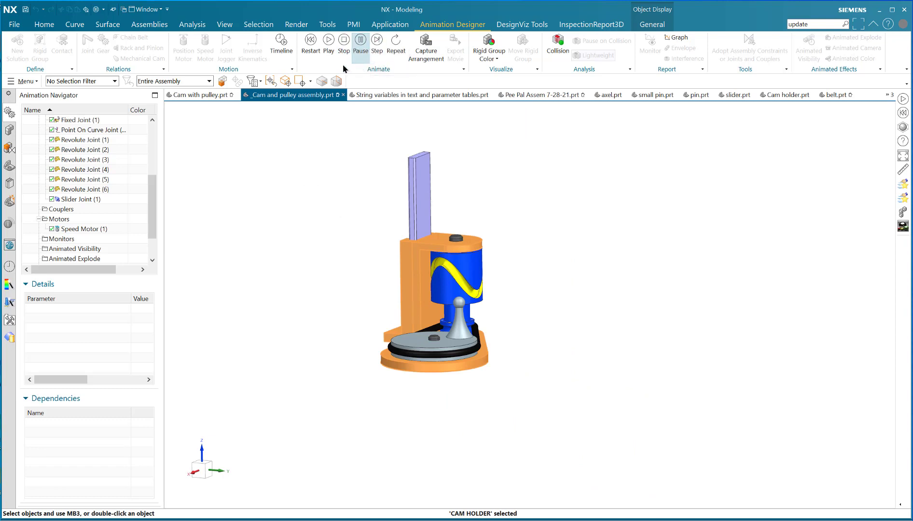
left_click(344, 41)
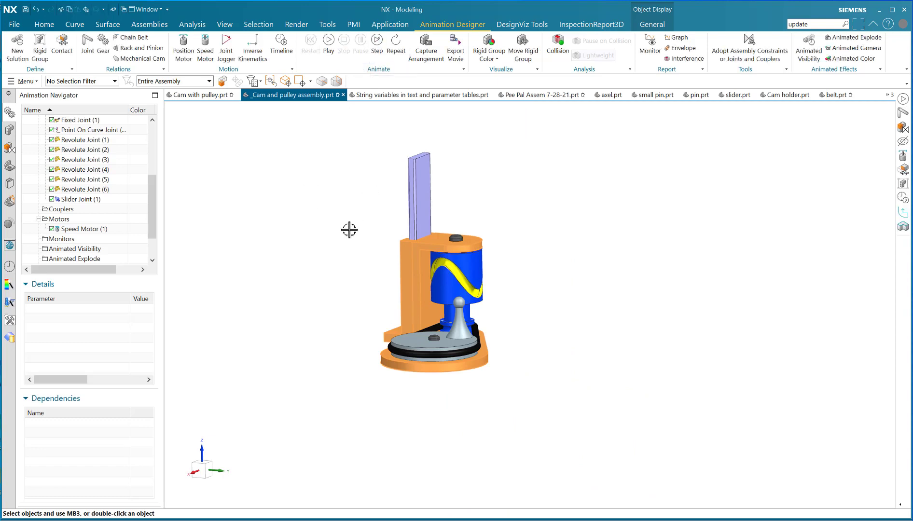
key("ctrl+b")
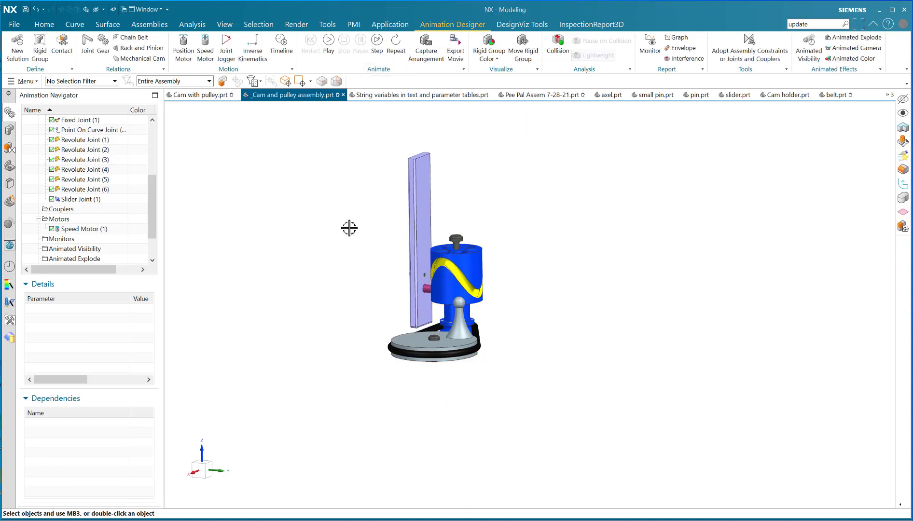
left_click(334, 58)
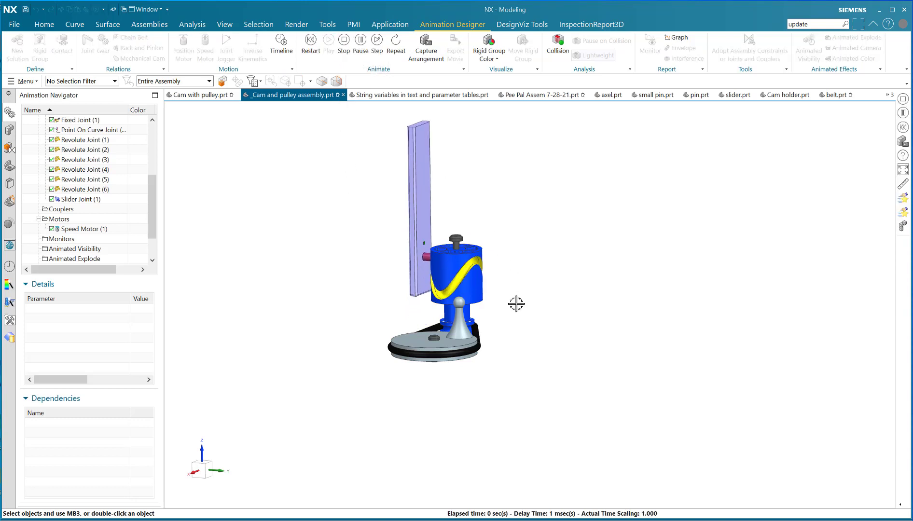
scroll(511, 305, "up", 3)
mouse_move(497, 302)
middle_mouse_down()
mouse_move(521, 293)
mouse_move(638, 302)
middle_mouse_up()
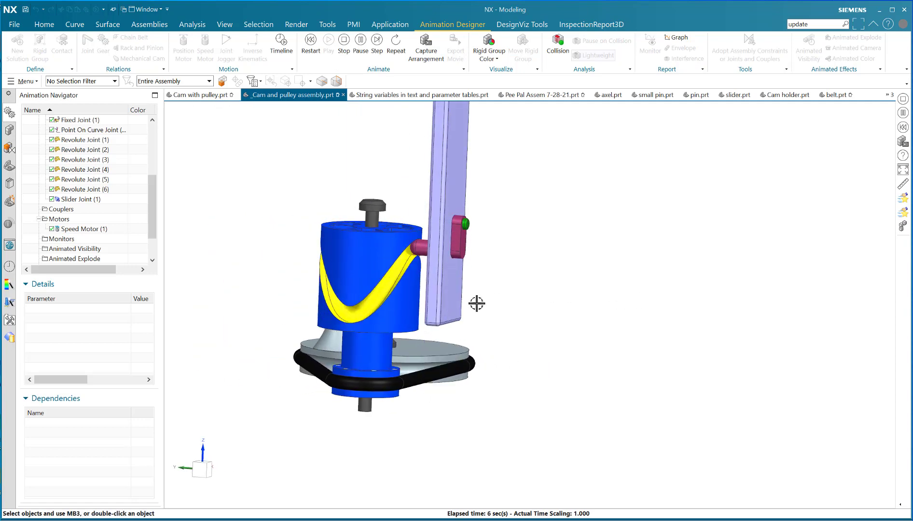
scroll(409, 287, "up", 5)
scroll(410, 287, "down", 5)
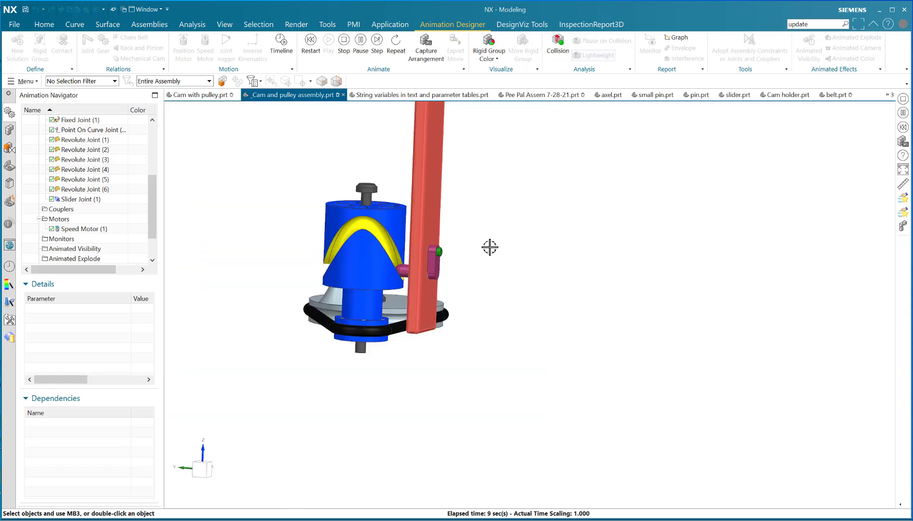
middle_click_drag(538, 253, 357, 244)
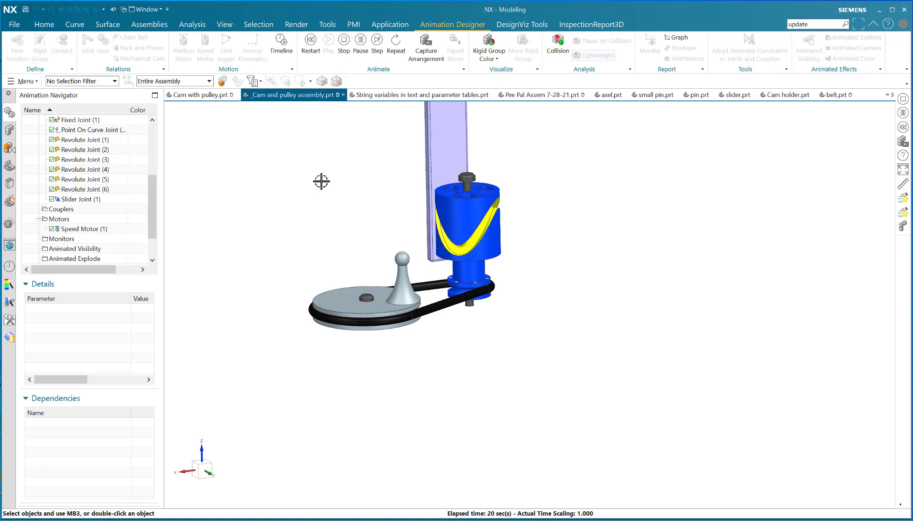
middle_click_drag(322, 187, 342, 285, "shift")
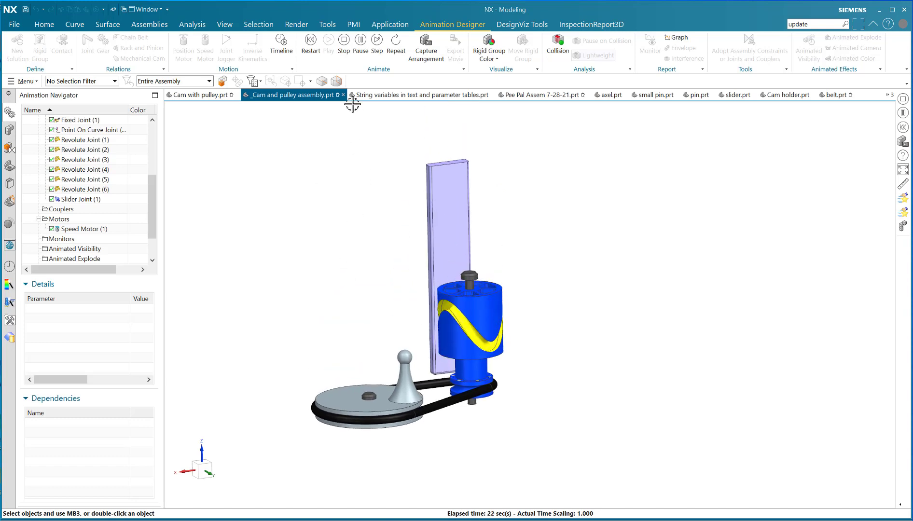
left_click(343, 41)
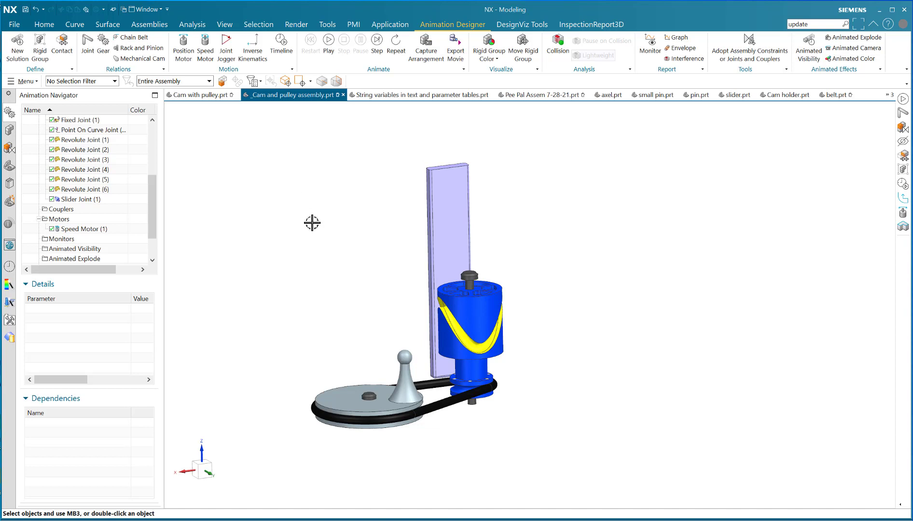
middle_click_drag(343, 299, 417, 283)
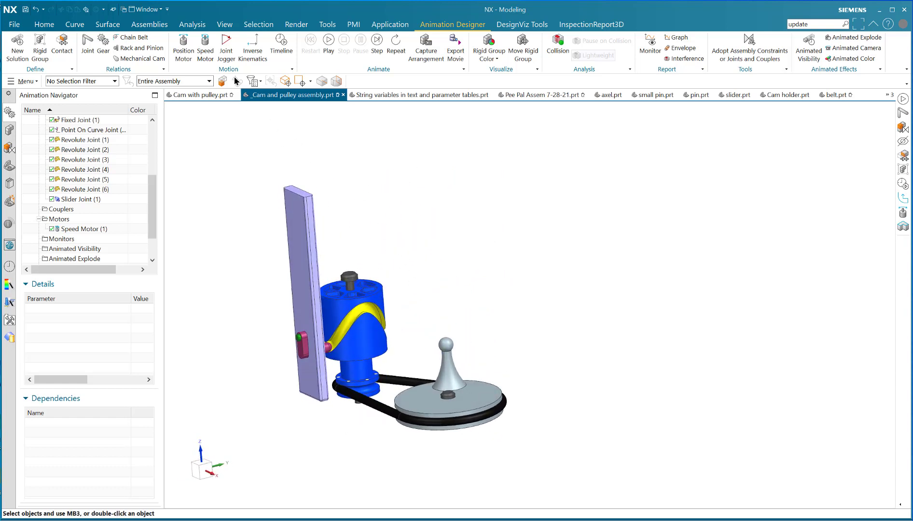
Step: Start a Chain Belt coupling with the small cam pulley's revolute joint as Joint 1
left_click(127, 40)
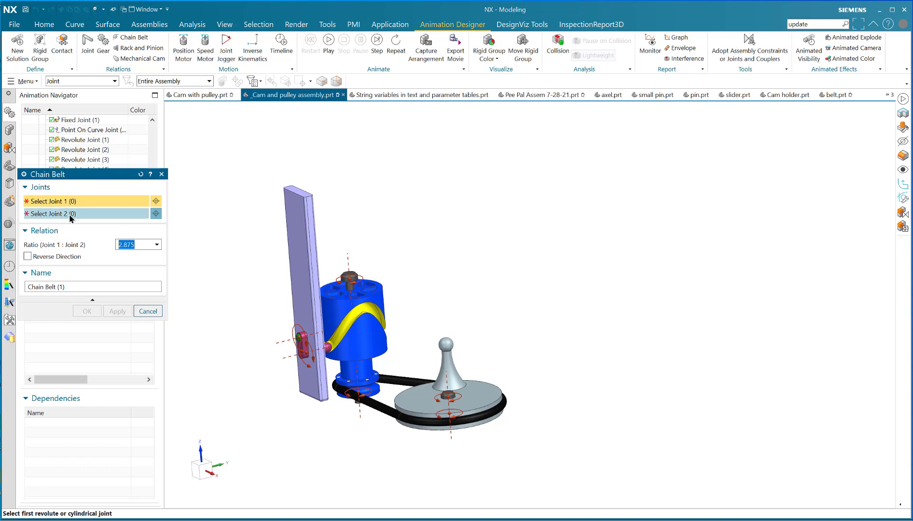
scroll(356, 410, "up", 3)
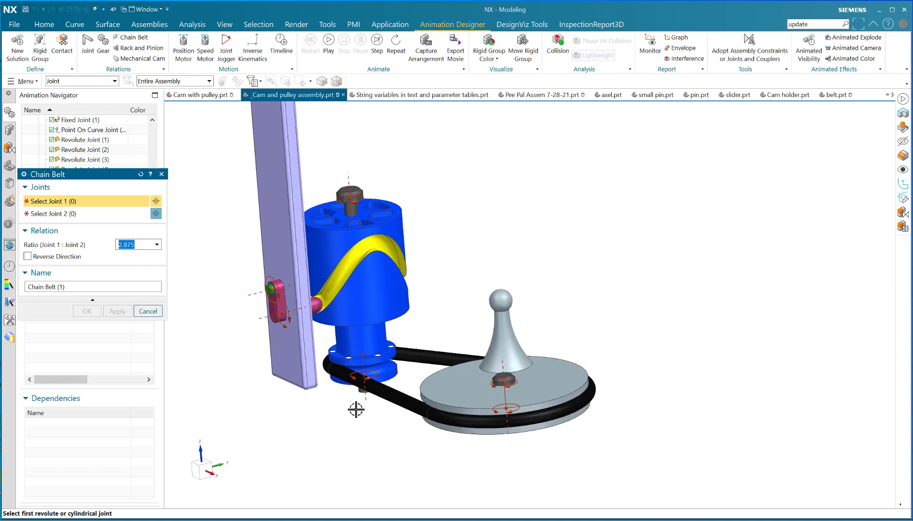
left_click(367, 373)
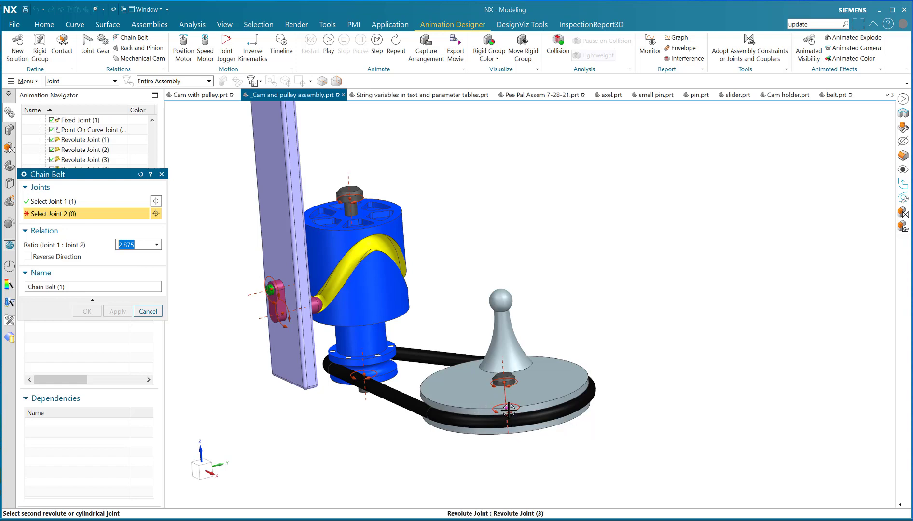
Step: Pick the large pulley's Revolute Joint (3) as Joint 2, with ratio 46/16
left_click(507, 407)
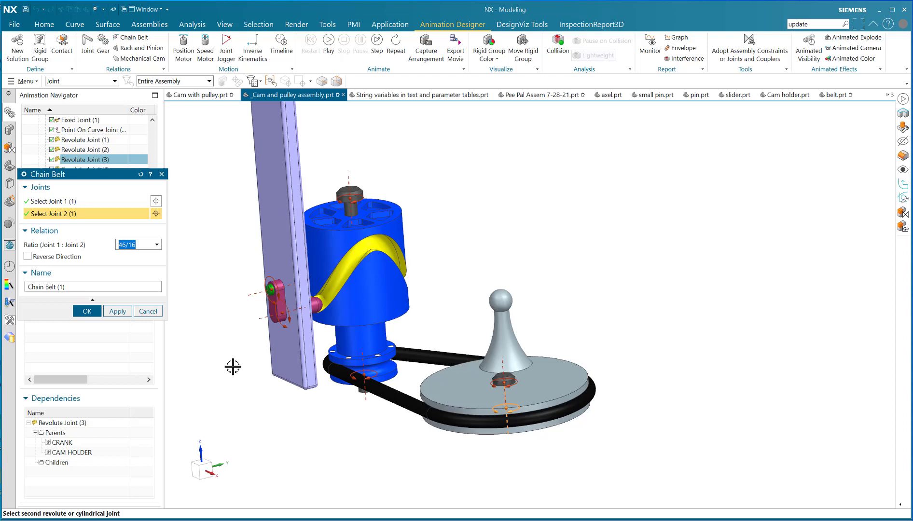
Step: Create Chain Belt (1) and play the animation to watch the belt turn the large pulley
left_click(88, 312)
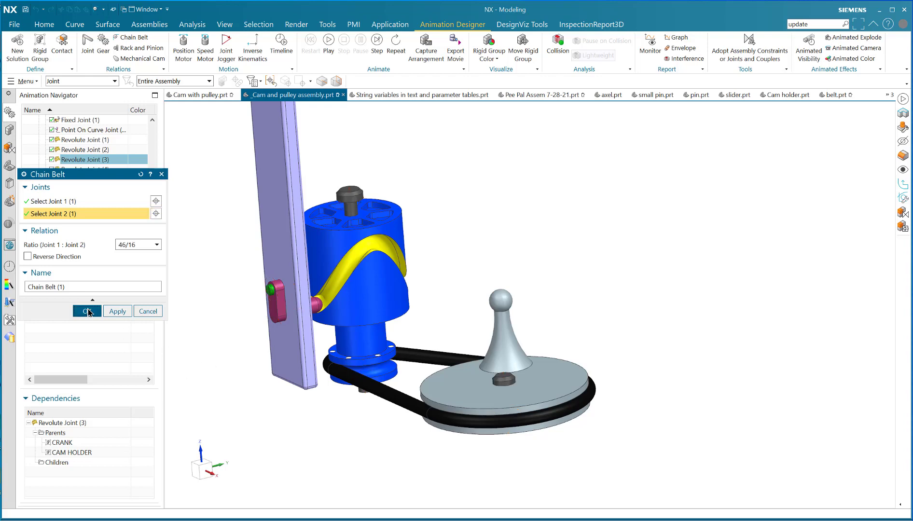
middle_click_drag(445, 210, 450, 212)
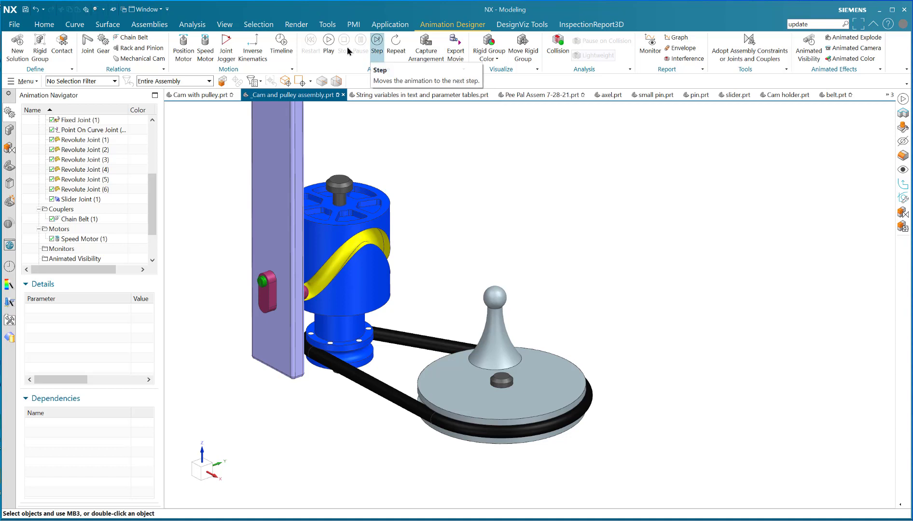
left_click(330, 41)
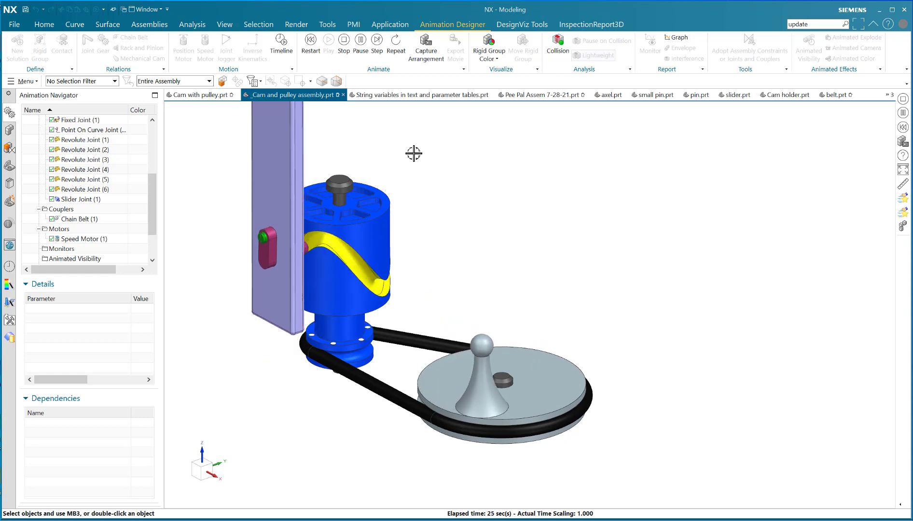
middle_click_drag(452, 185, 405, 148)
Step: Stop the animation and delete Speed Motor (1) from the Animation Navigator
left_click(344, 41)
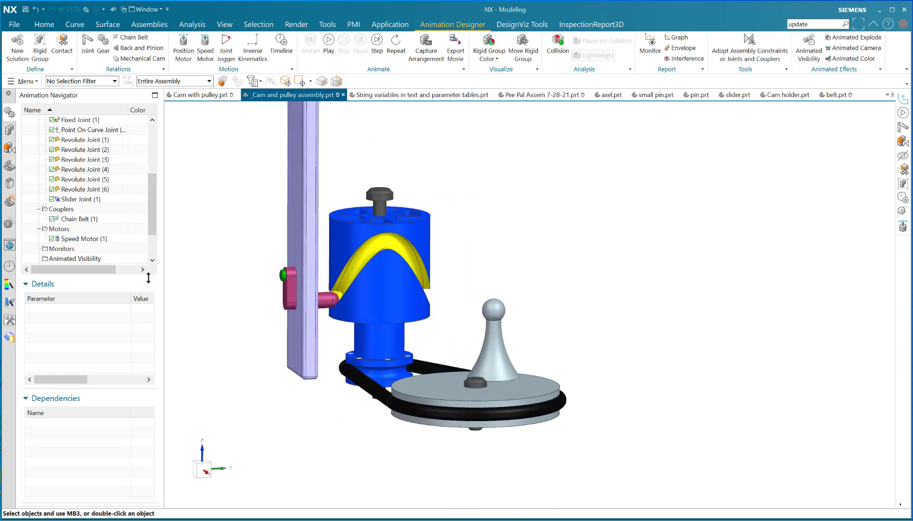
left_click_drag(152, 202, 154, 180)
scroll(153, 209, "down", 1)
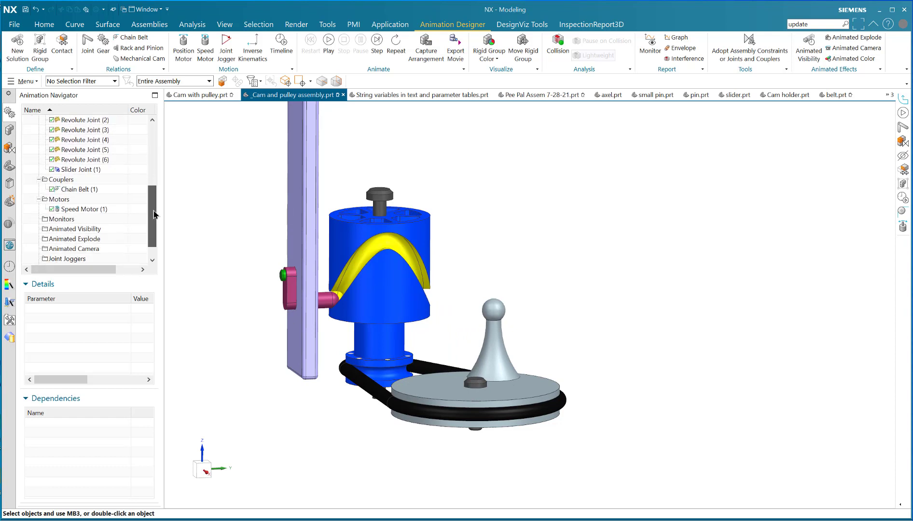
left_click(72, 211)
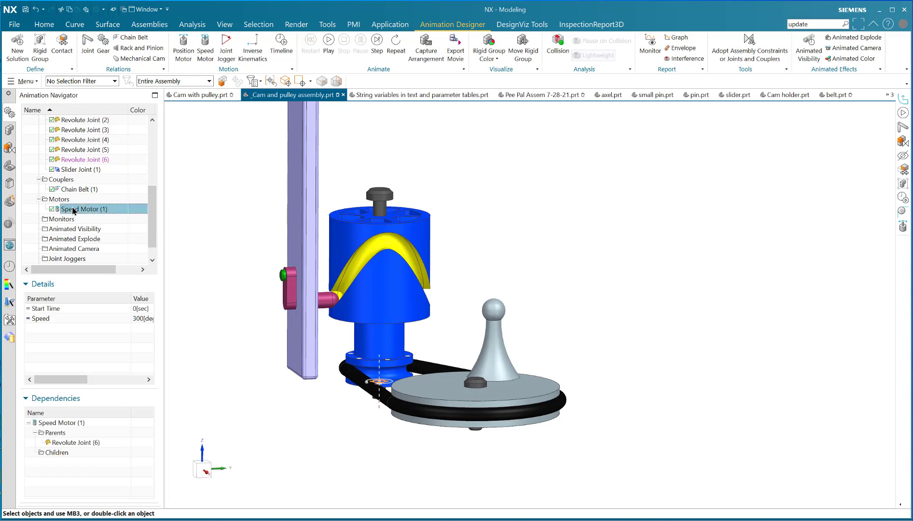
right_click(72, 210)
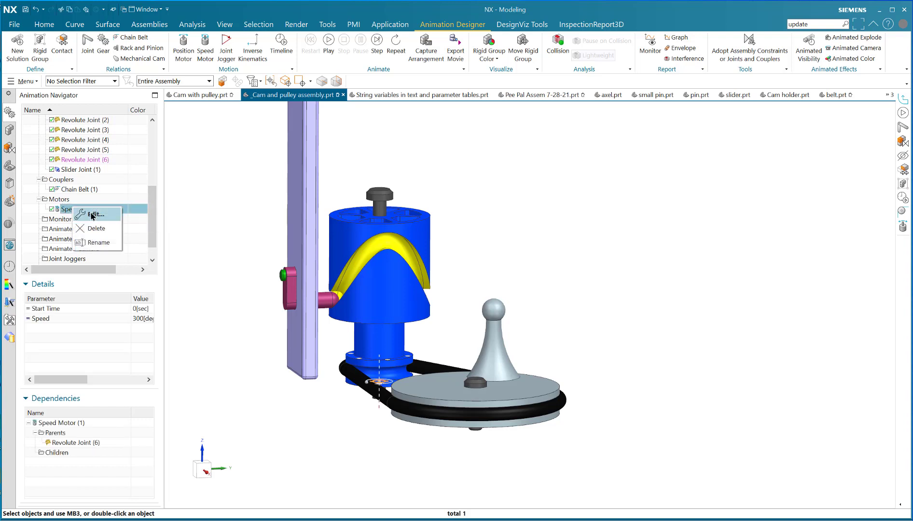
left_click(96, 230)
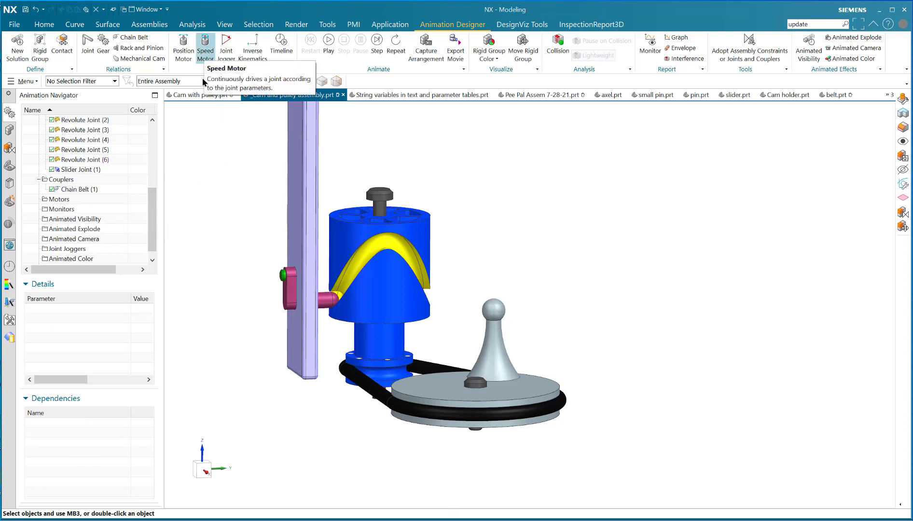
Step: Add a speed motor driving Revolute Joint (3) at 180 °/s, then select it to verify
left_click(205, 53)
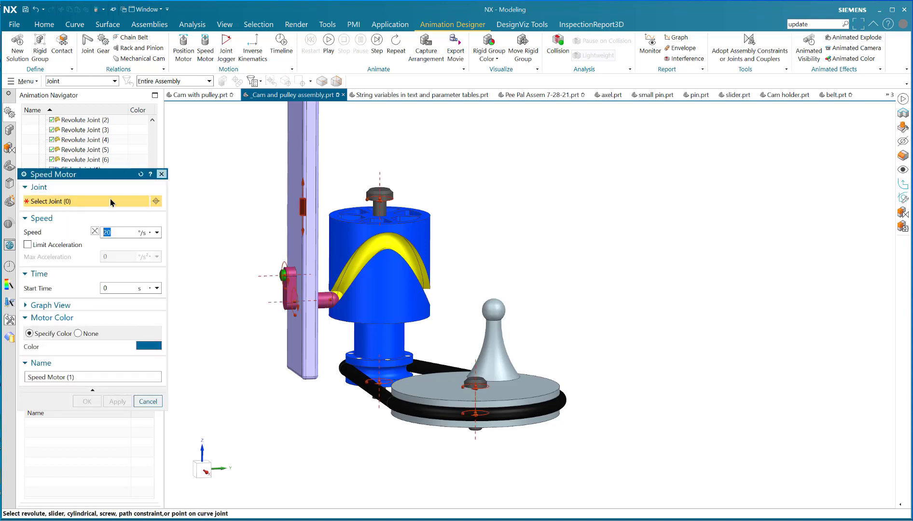
left_click(462, 415)
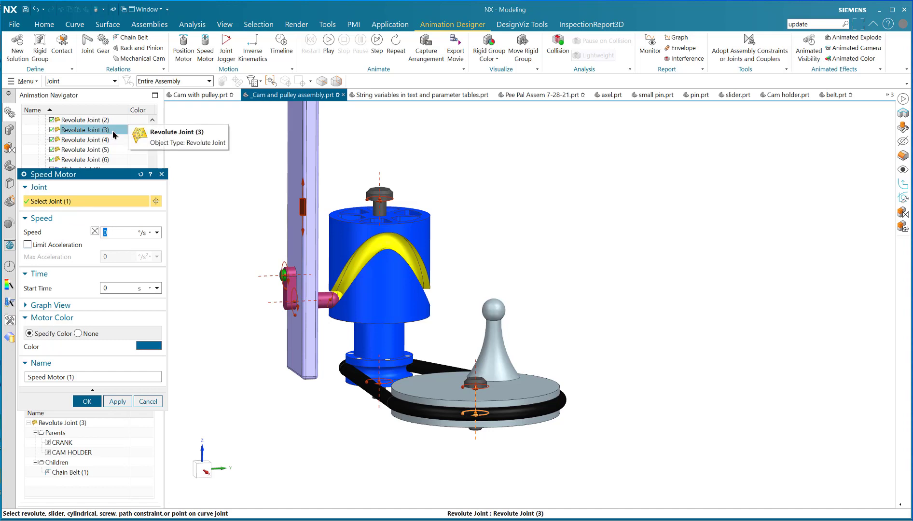
type("18")
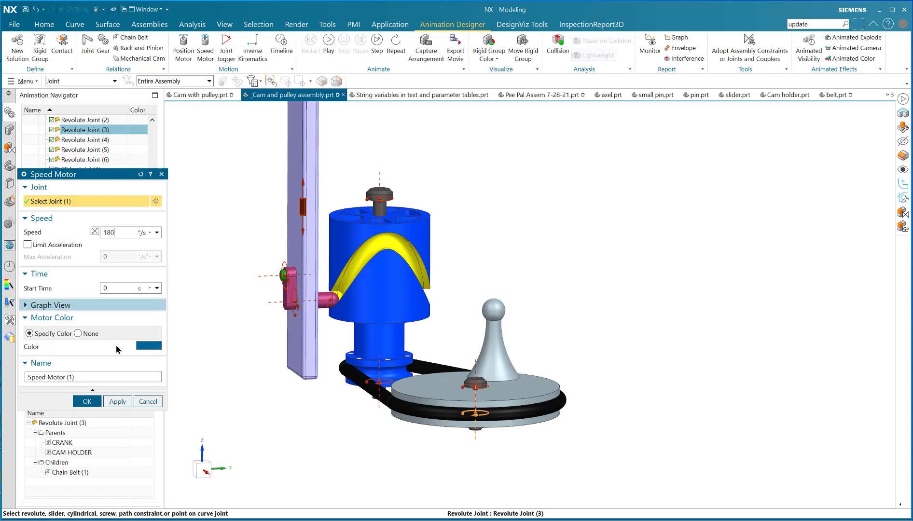
left_click(86, 401)
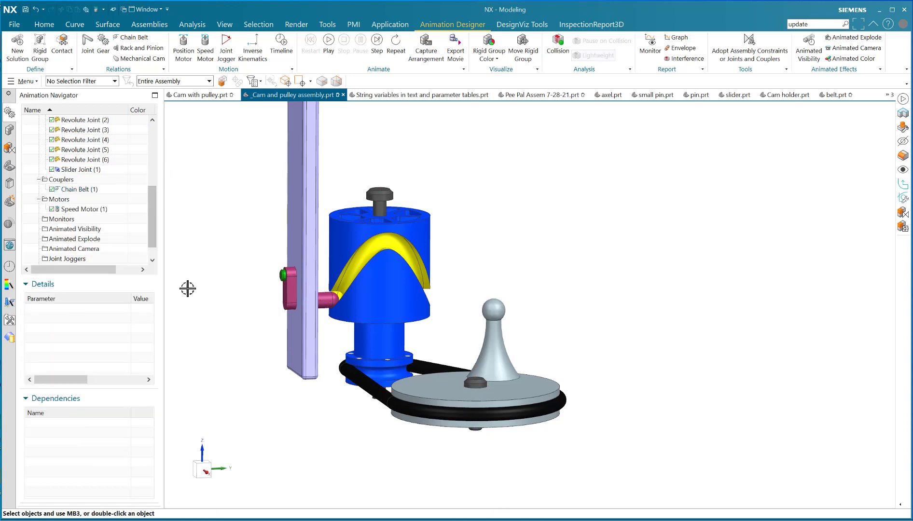
scroll(152, 210, "down", 1)
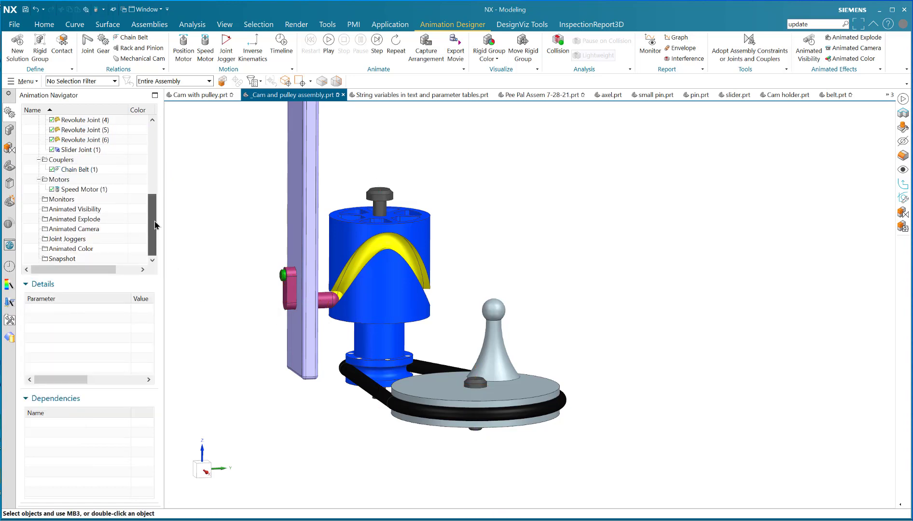
left_click(73, 192)
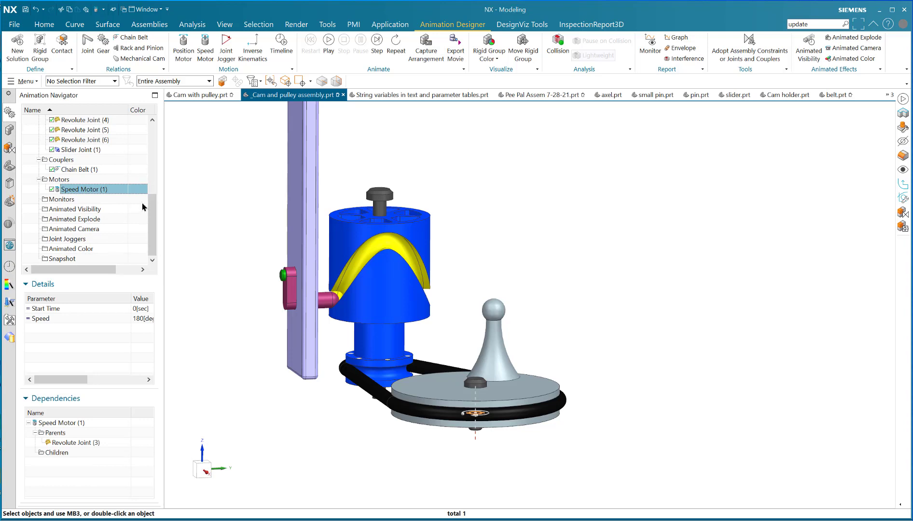
Step: Show the hidden CAM HOLDER again with Ctrl+Shift+K and orbit out to view it
left_click(191, 222)
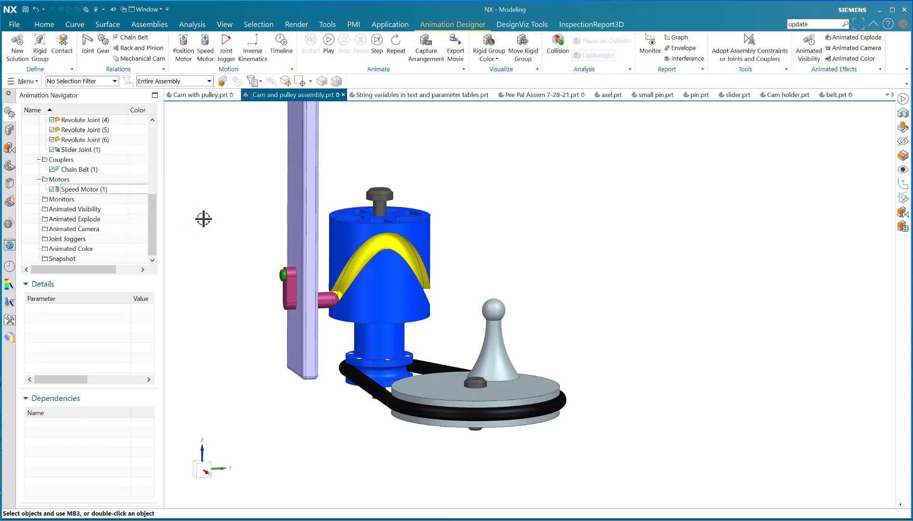
middle_click_drag(202, 218, 223, 246)
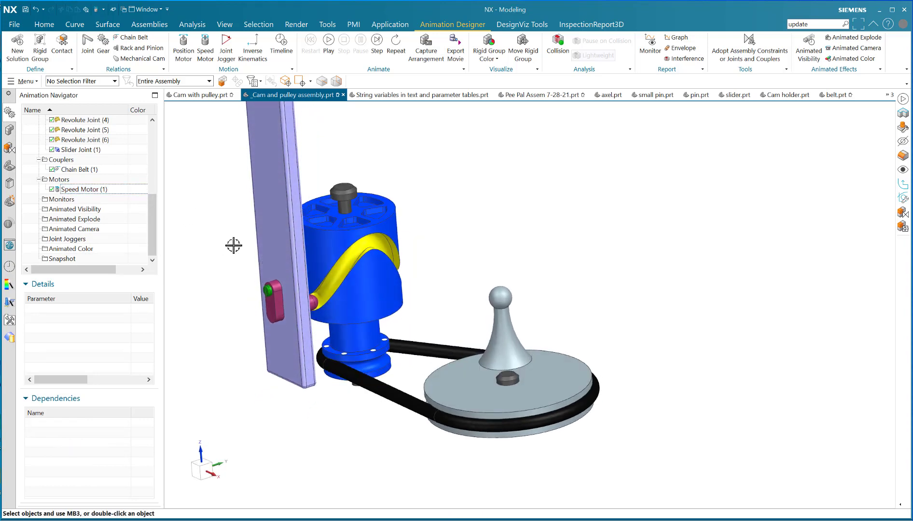
key("ctrl+shift+k")
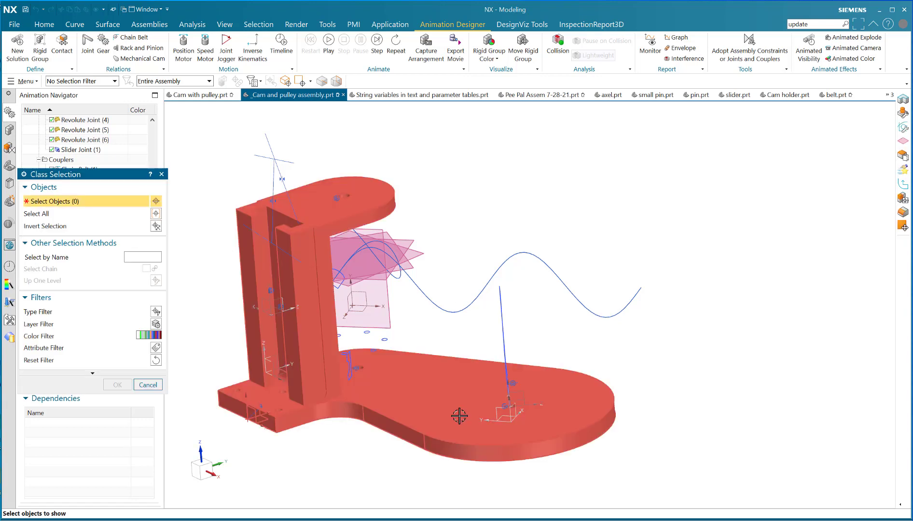
left_click(460, 416)
left_click(117, 385)
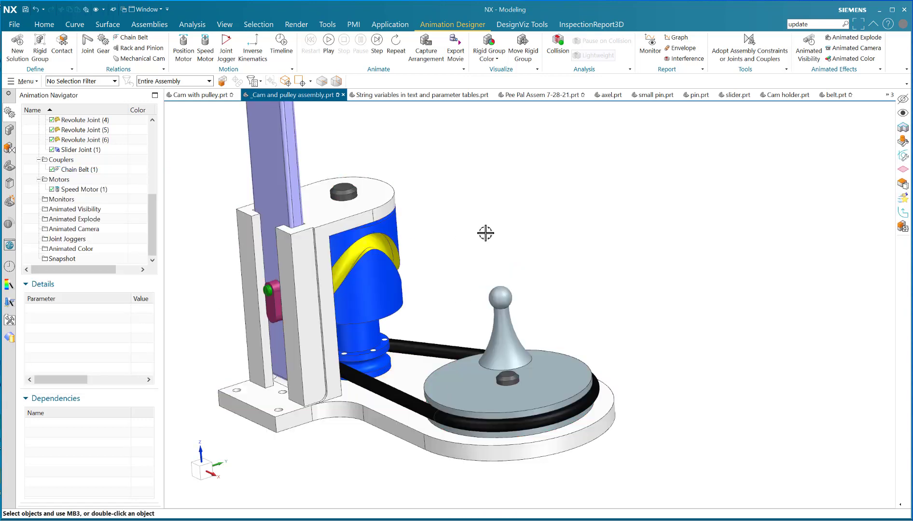
middle_click_drag(484, 230, 367, 226)
scroll(374, 229, "down", 2)
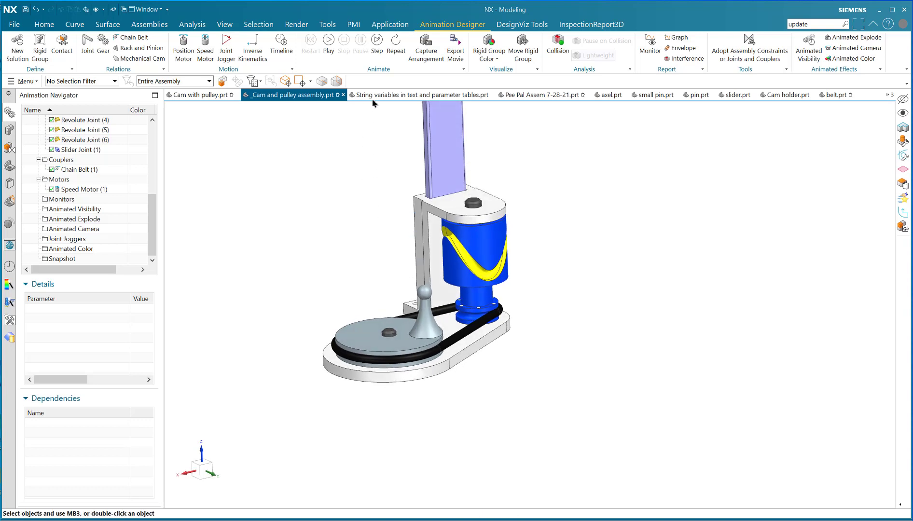
Step: Play the animation, orbiting, panning and zooming around the moving pulley, belt and cam
left_click(333, 47)
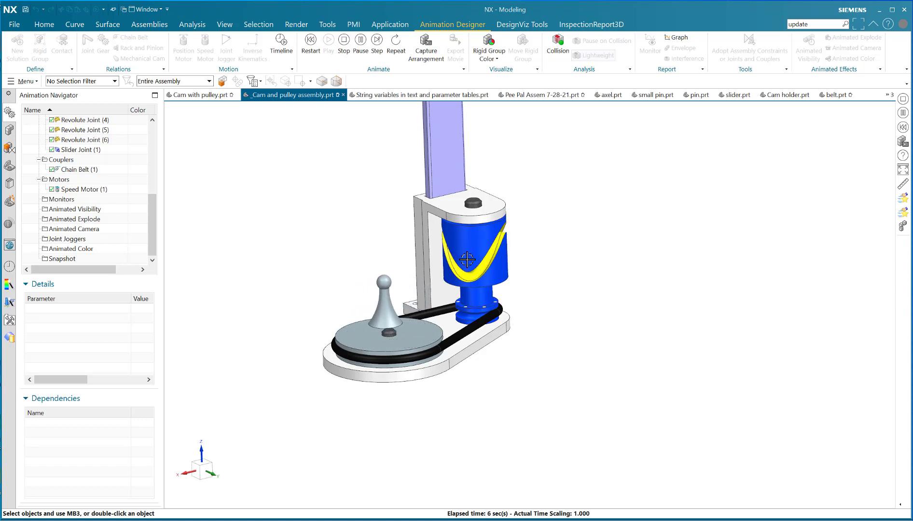
middle_click_drag(533, 389, 556, 375)
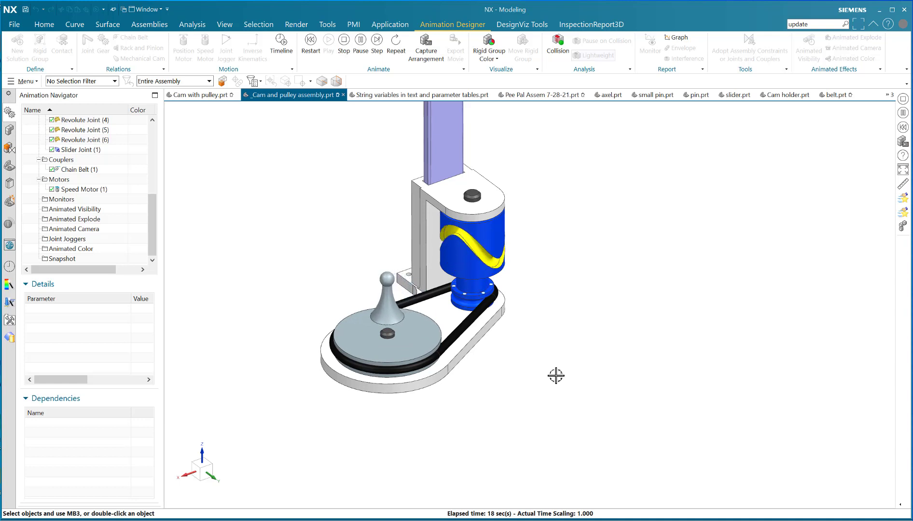
middle_click_drag(564, 375, 546, 379)
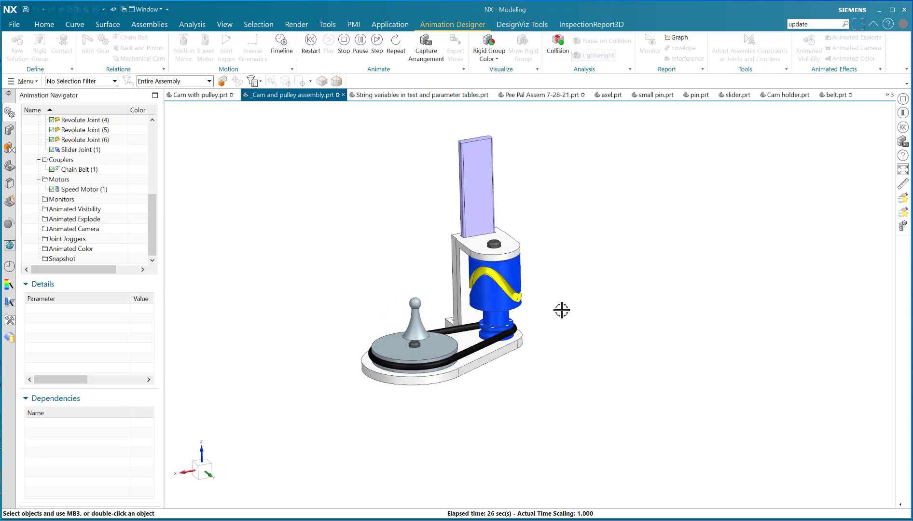
middle_click_drag(563, 309, 550, 326, "shift")
scroll(495, 317, "up", 2)
middle_click_drag(495, 314, 529, 334)
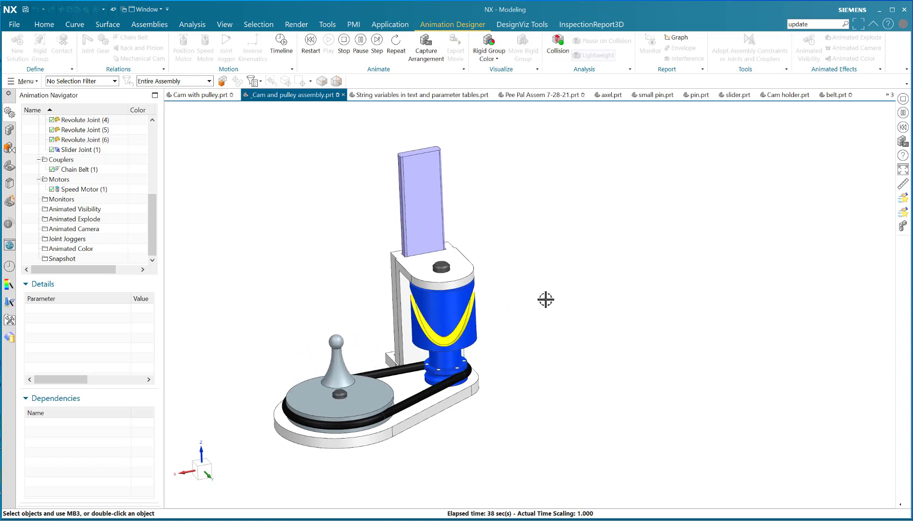
middle_click_drag(544, 299, 553, 283)
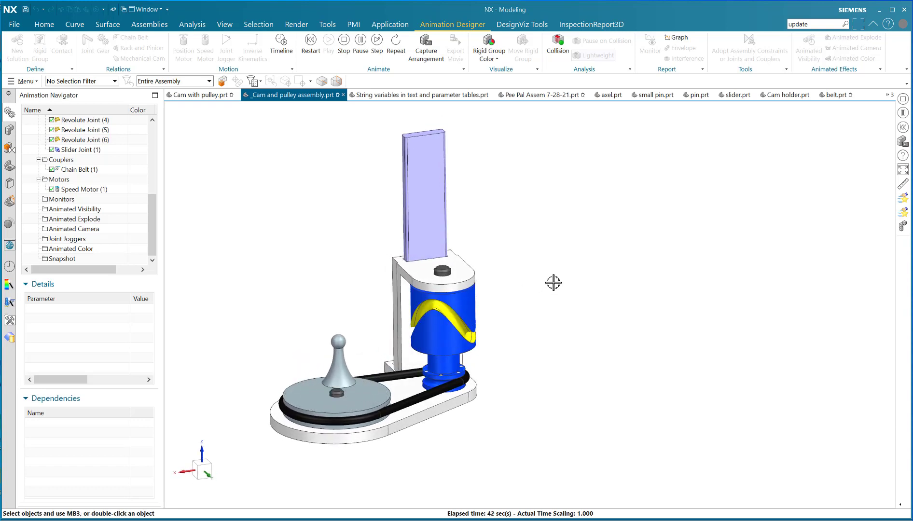